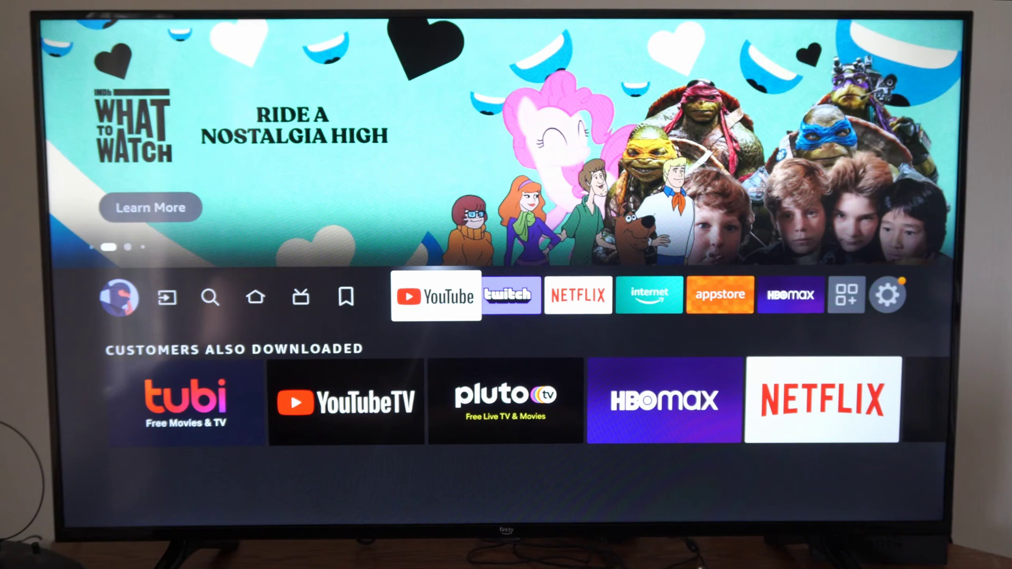
Step: Open the Applications section of Fire TV Settings
key("Right")
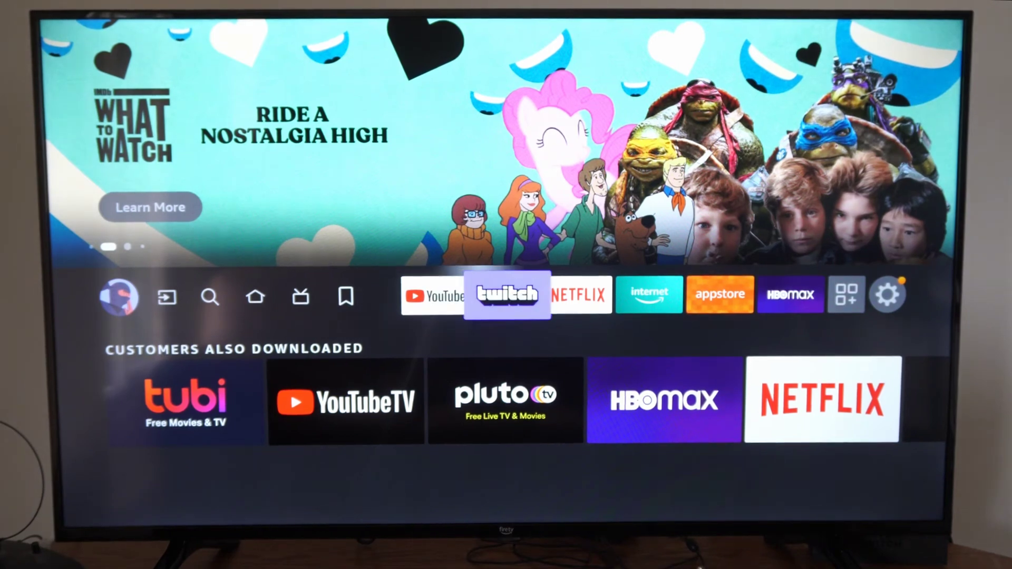
key("Right")
key("Right")
key("Right")
key("Right")
key("Right")
key("Right")
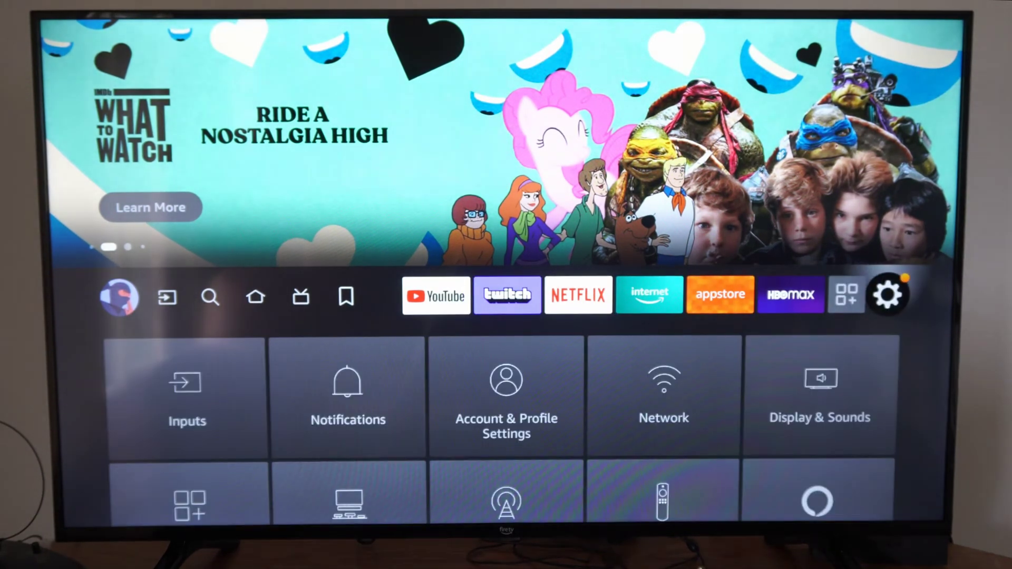
key("Down")
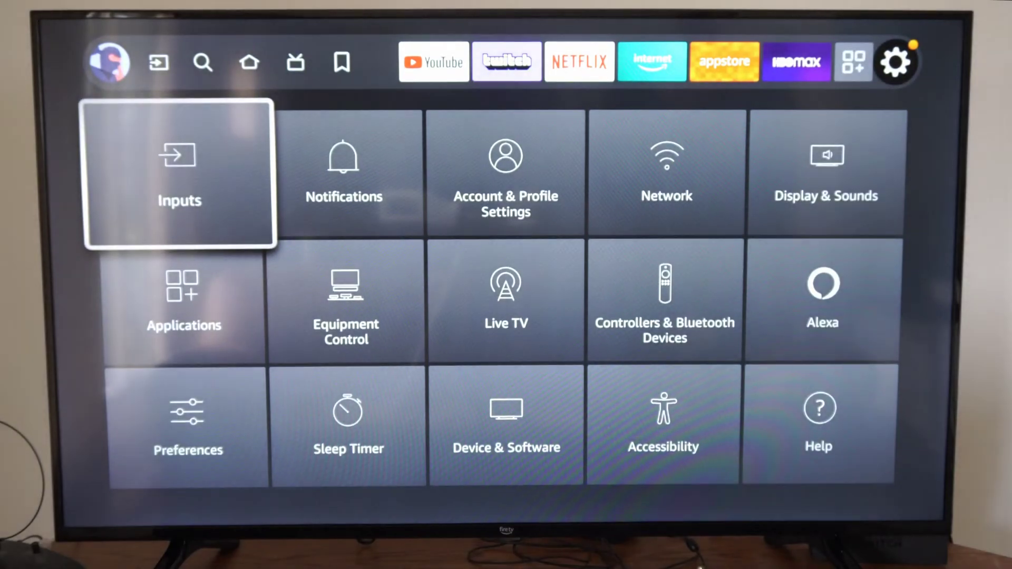
key("Down")
key("Return")
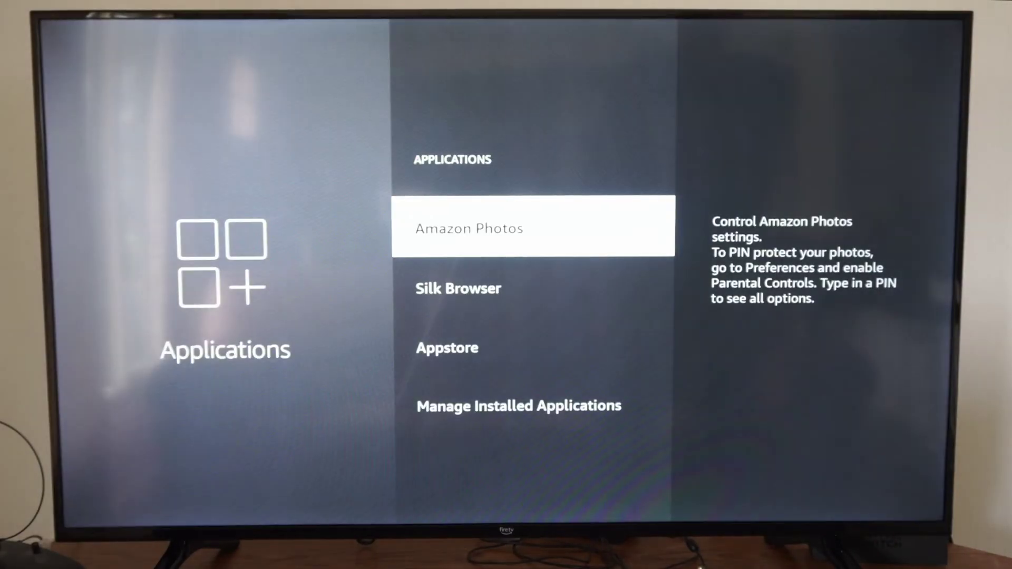
Step: Open Manage Installed Applications and scroll down the alphabetical app list toward YouTube
key("Down")
key("Down")
key("Down")
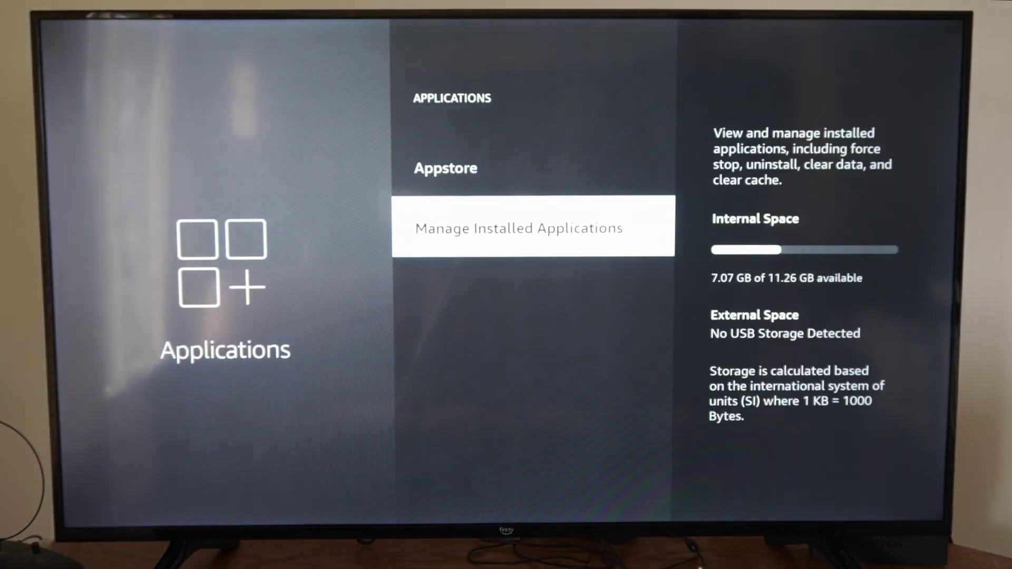
key("Return")
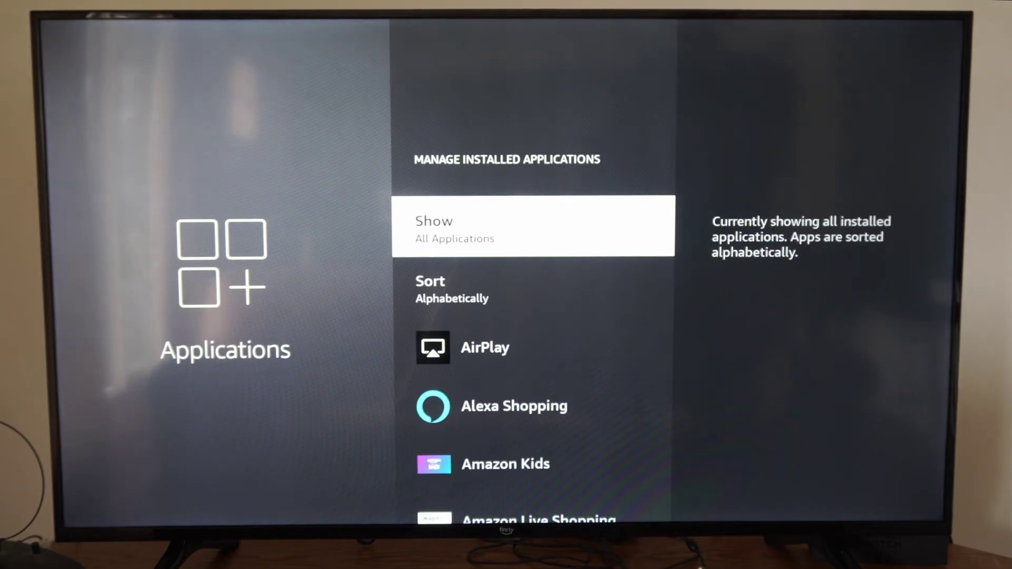
key("Down")
key("Down")
key("Down")
key("Down")
key("Down")
key("Down")
key("Down")
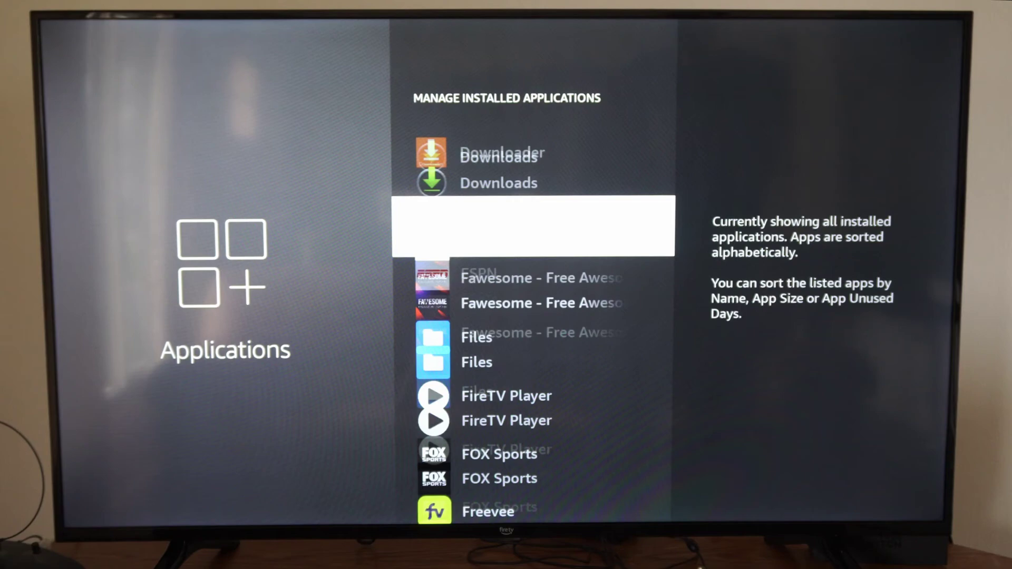
key("Down")
key("Down")
key("Down")
key("Down")
key("Down")
key("Down")
key("Down")
key("Down")
key("Down")
key("Down")
key("Down")
key("Down")
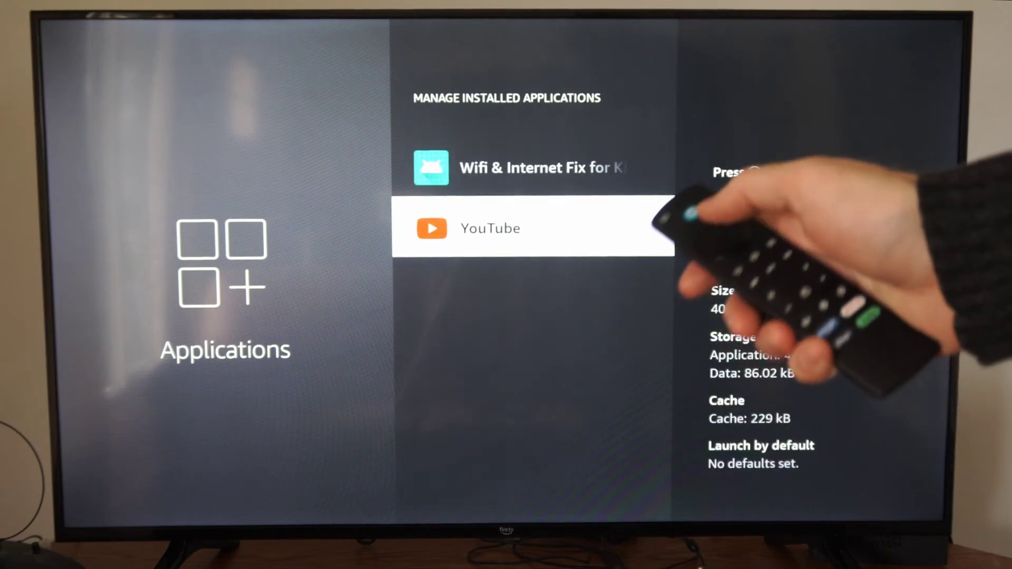
Step: Open YouTube's app page and clear its cache from 229 kB to 0 B
key("Return")
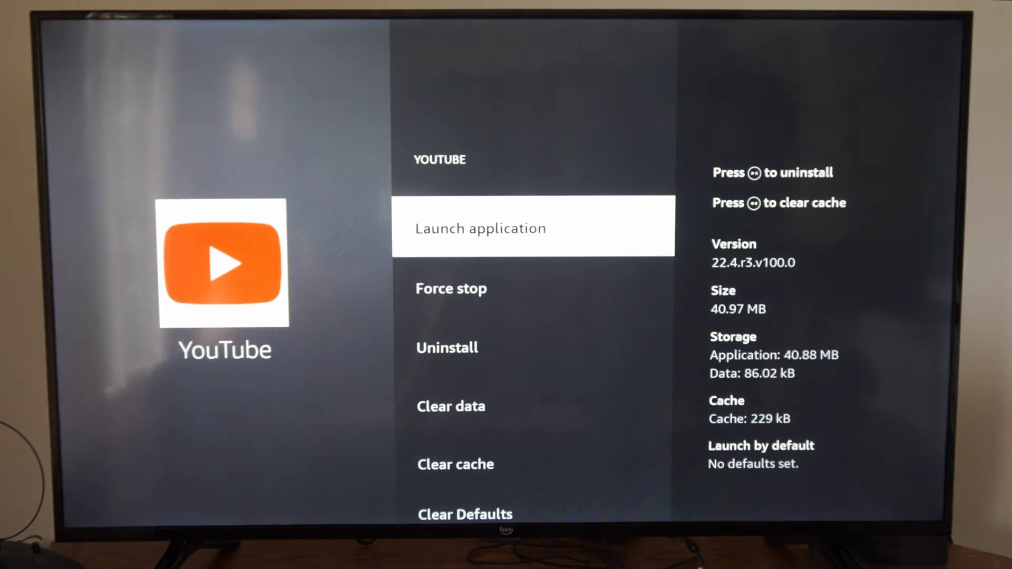
key("Down")
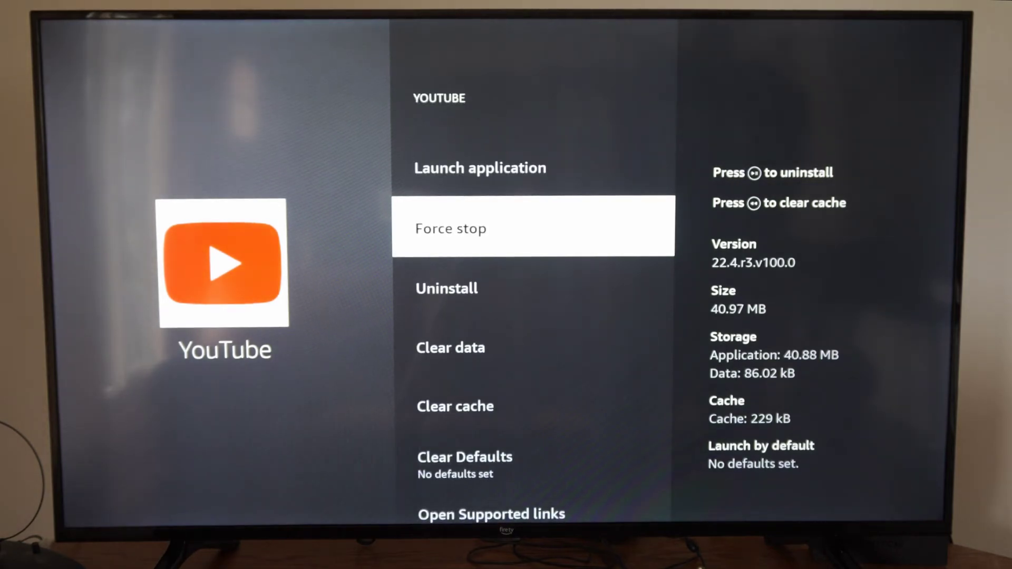
key("Down")
key("Down")
key("Down")
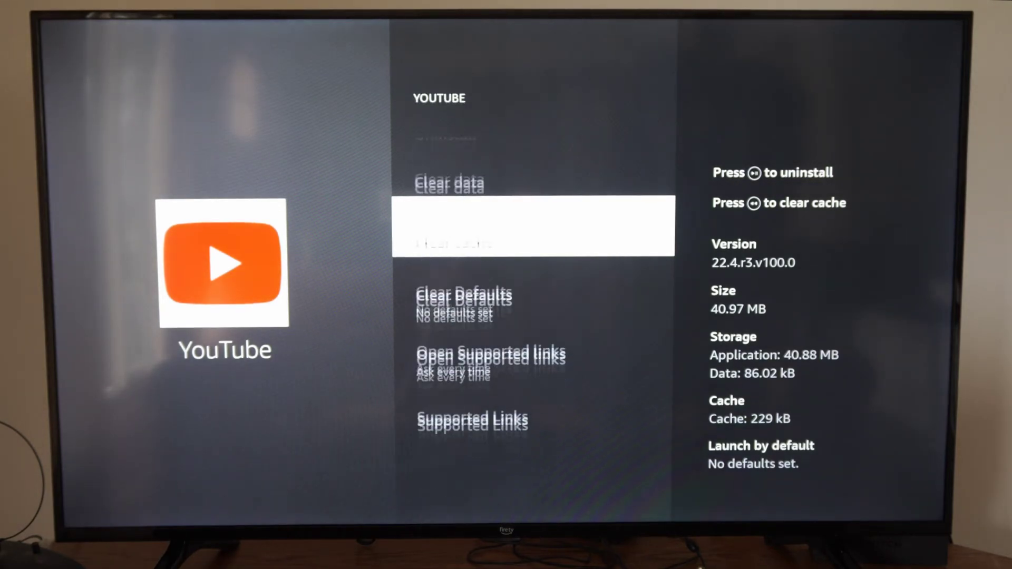
key("Return")
key("Up")
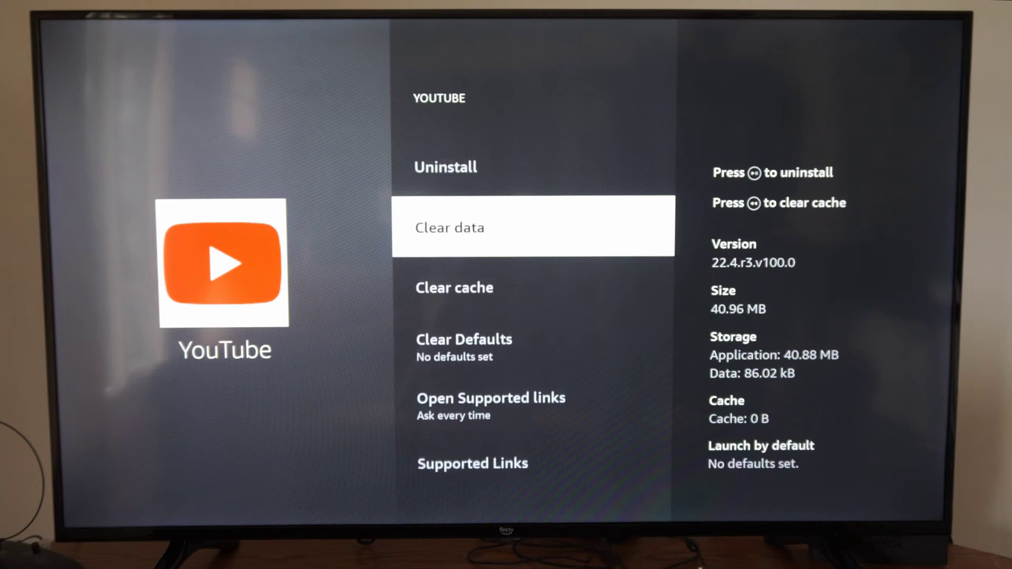
key("Up")
key("Up")
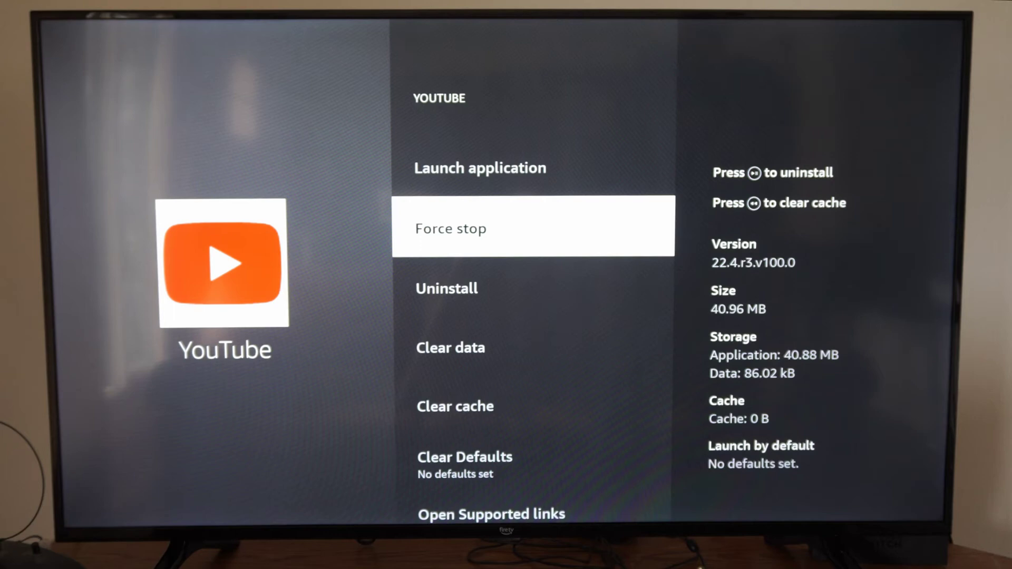
Step: Launch YouTube to confirm it loads, then back out to Settings
key("Up")
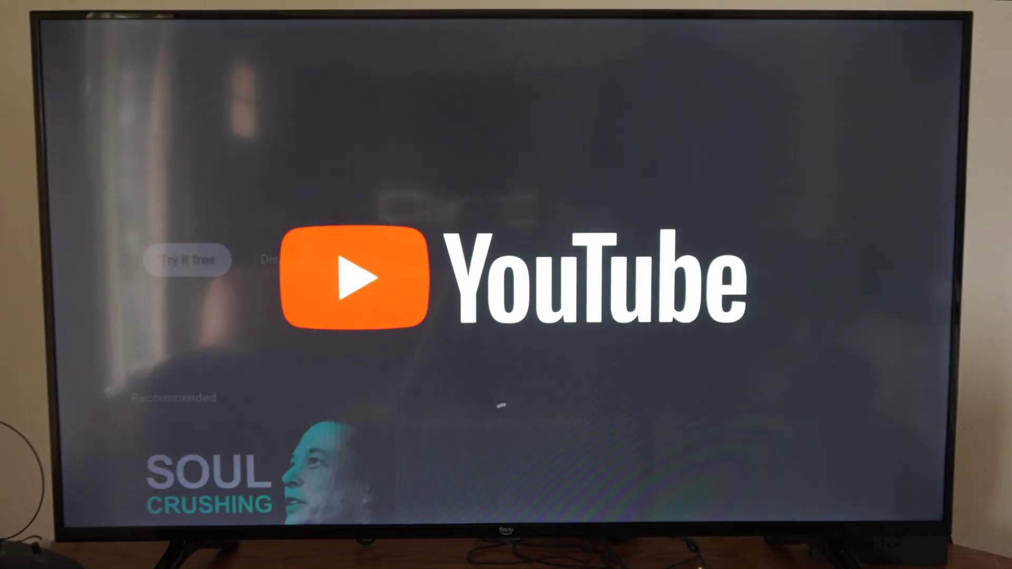
key("Escape")
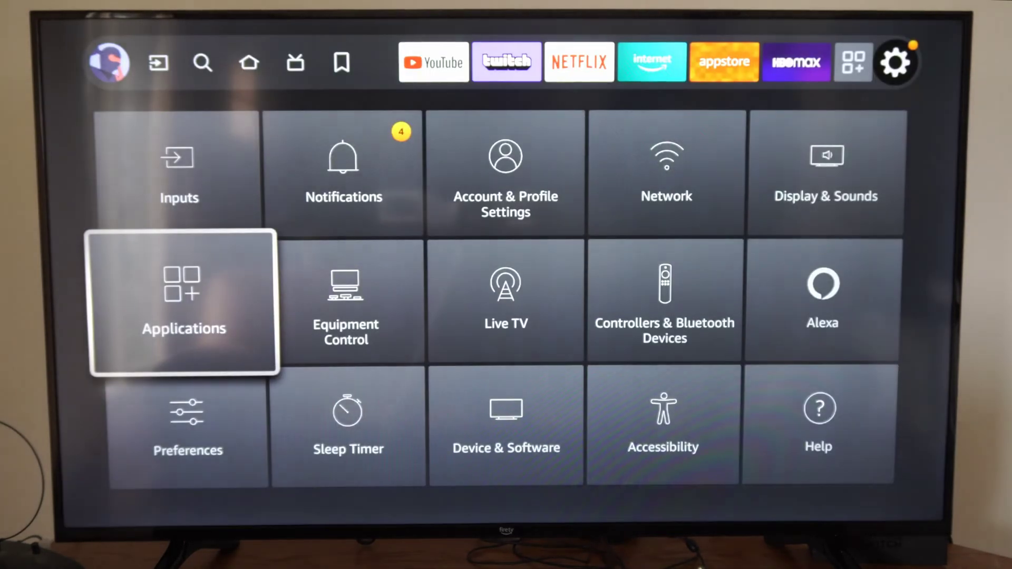
key("Down")
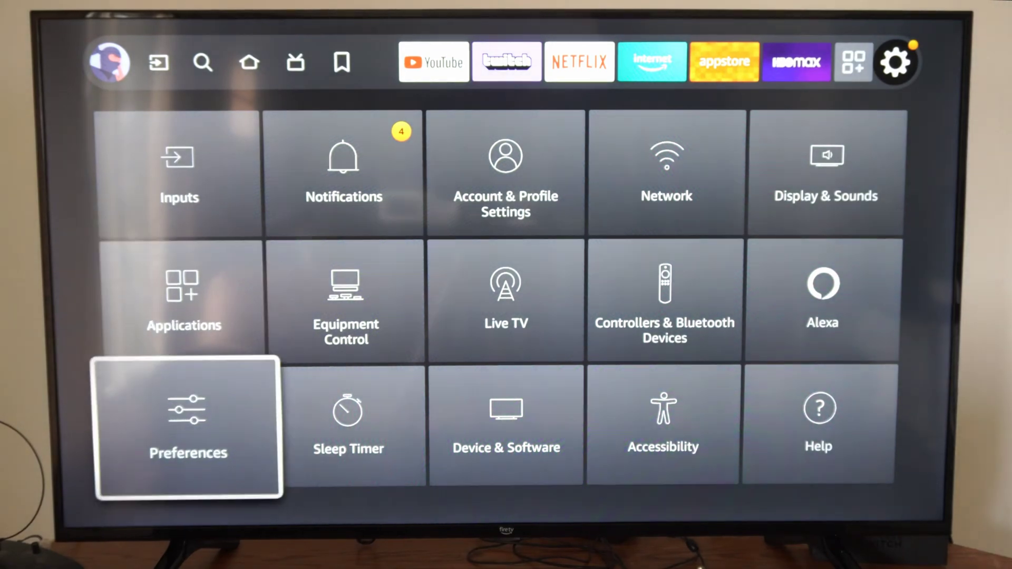
key("Up")
Step: Briefly reopen Applications, then return home with the YouTube tile highlighted
key("Return")
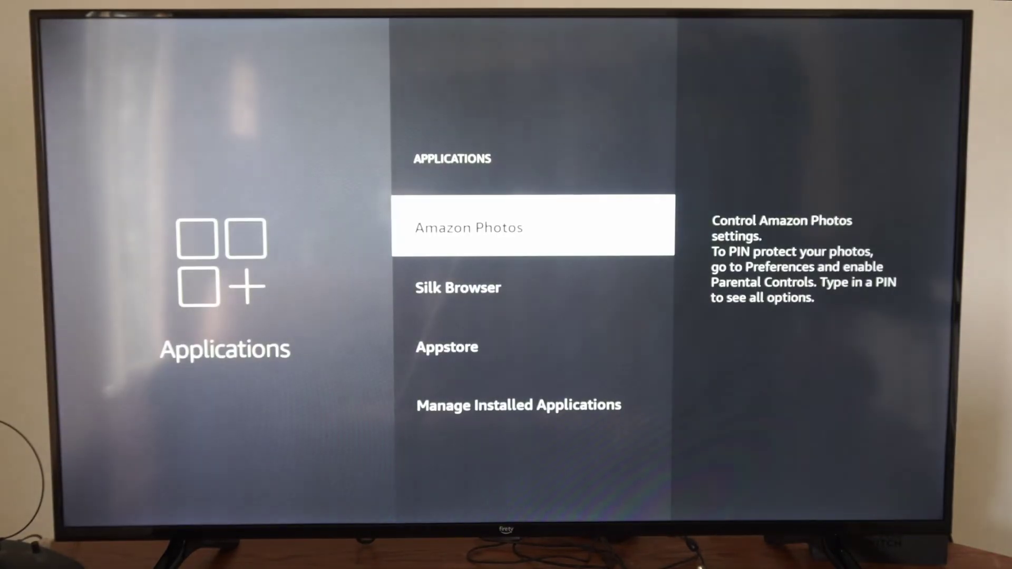
key("Home")
key("Right")
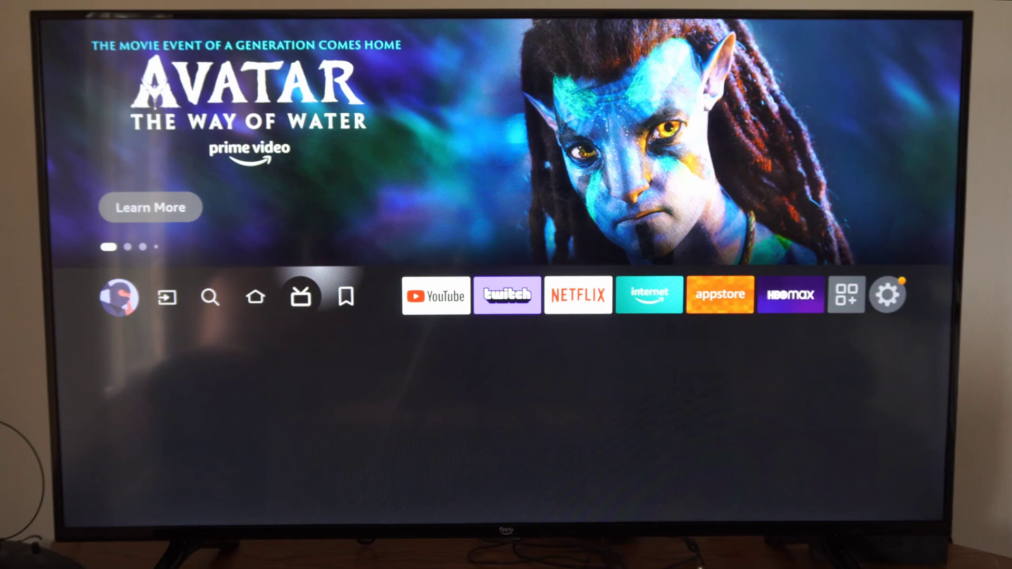
key("Right")
key("Right")
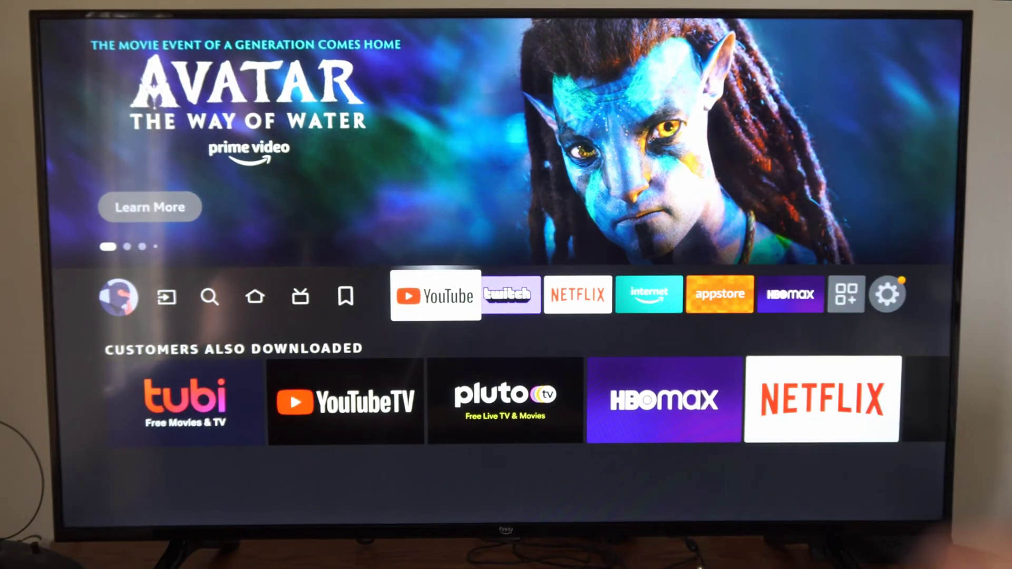